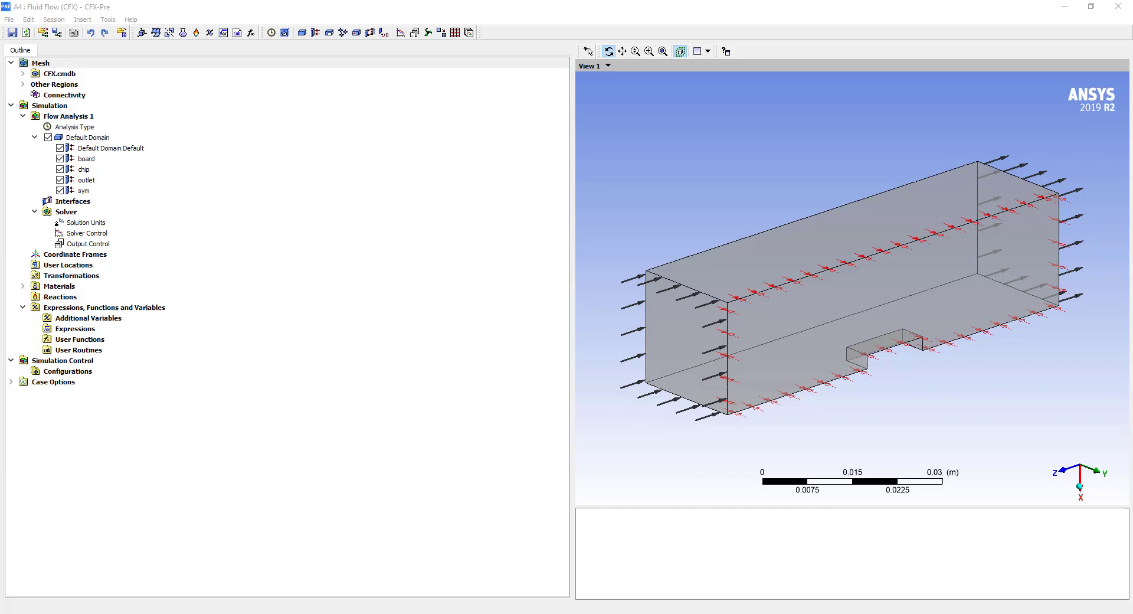
Open a mesh transformation for the CFX.cmdb mesh and choose Reflection as its type.
{"action": "left_click_drag", "start_coordinate": [838, 437], "coordinate": [865, 438]}
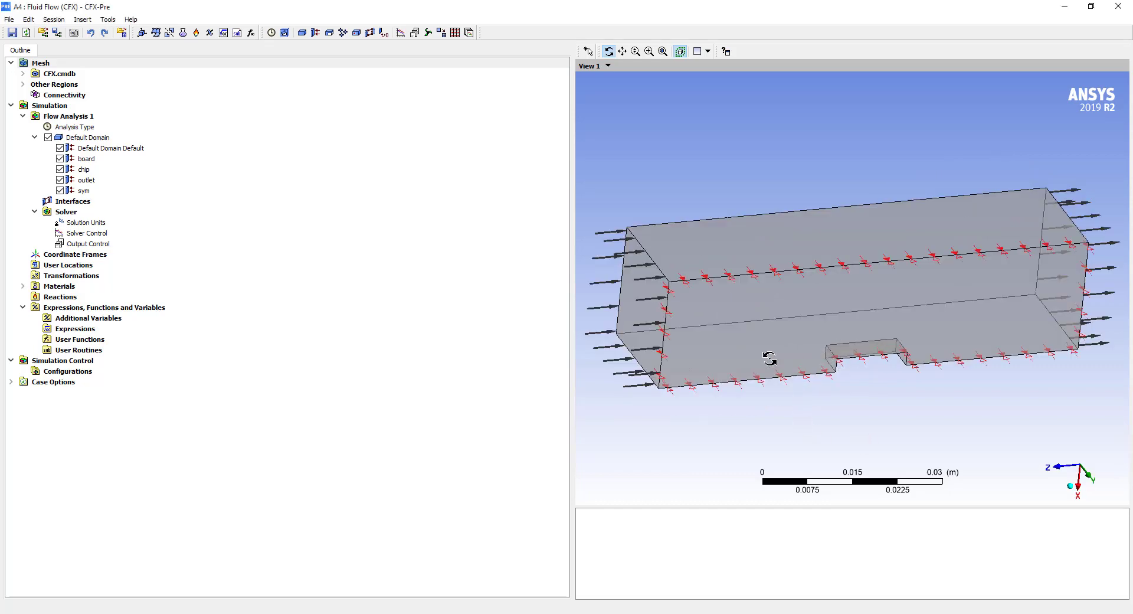
{"action": "left_click_drag", "start_coordinate": [782, 398], "coordinate": [767, 392]}
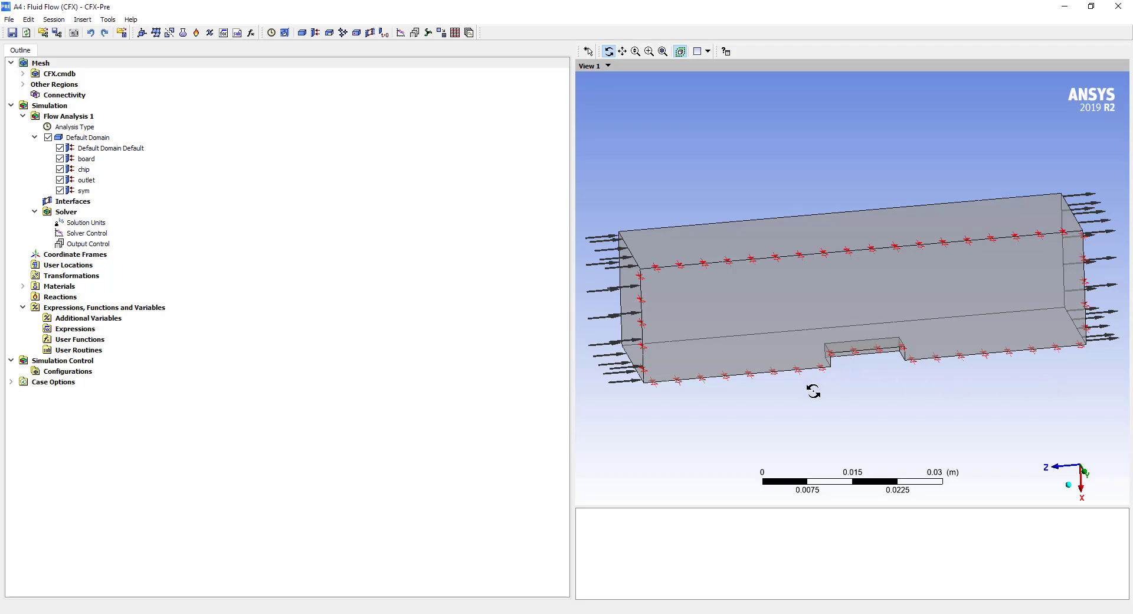
{"action": "left_click_drag", "start_coordinate": [728, 372], "coordinate": [815, 367]}
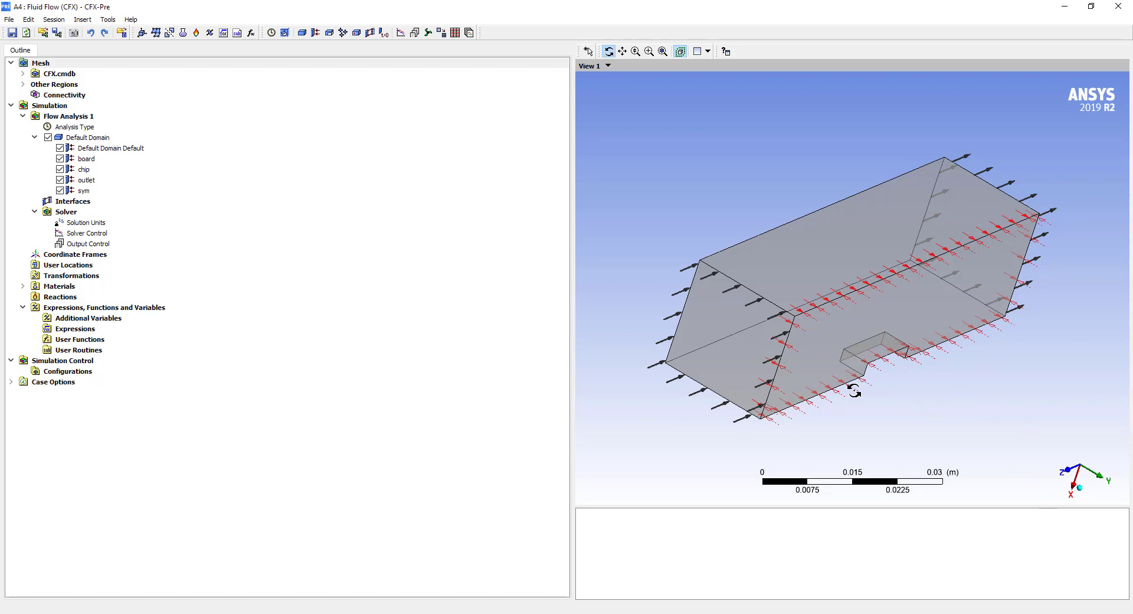
{"action": "left_click", "coordinate": [38, 73]}
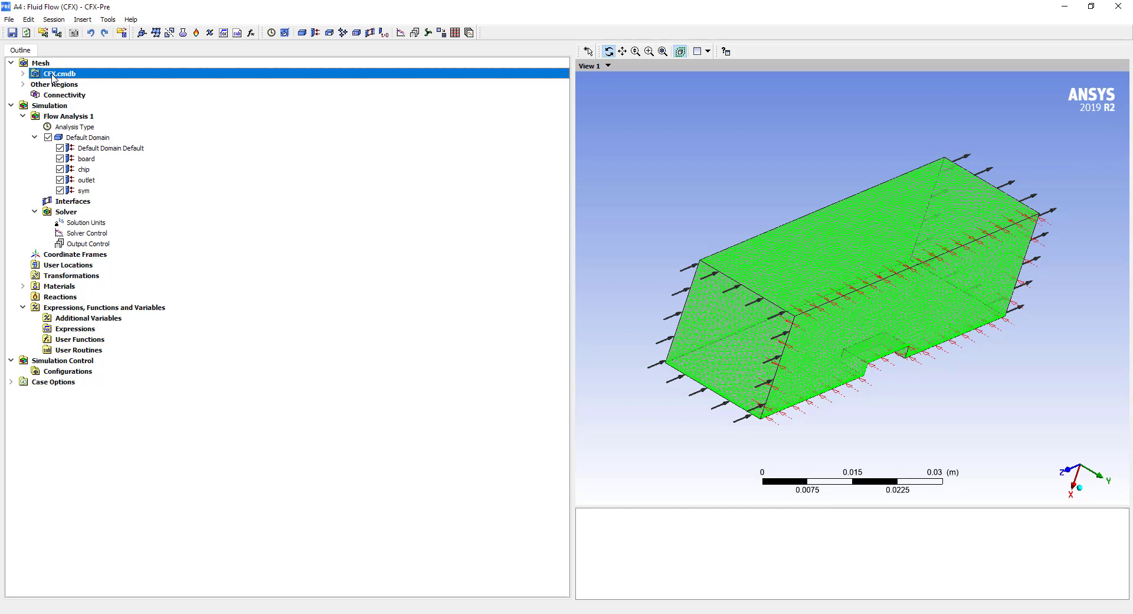
{"action": "right_click", "coordinate": [53, 77]}
{"action": "left_click", "coordinate": [93, 82]}
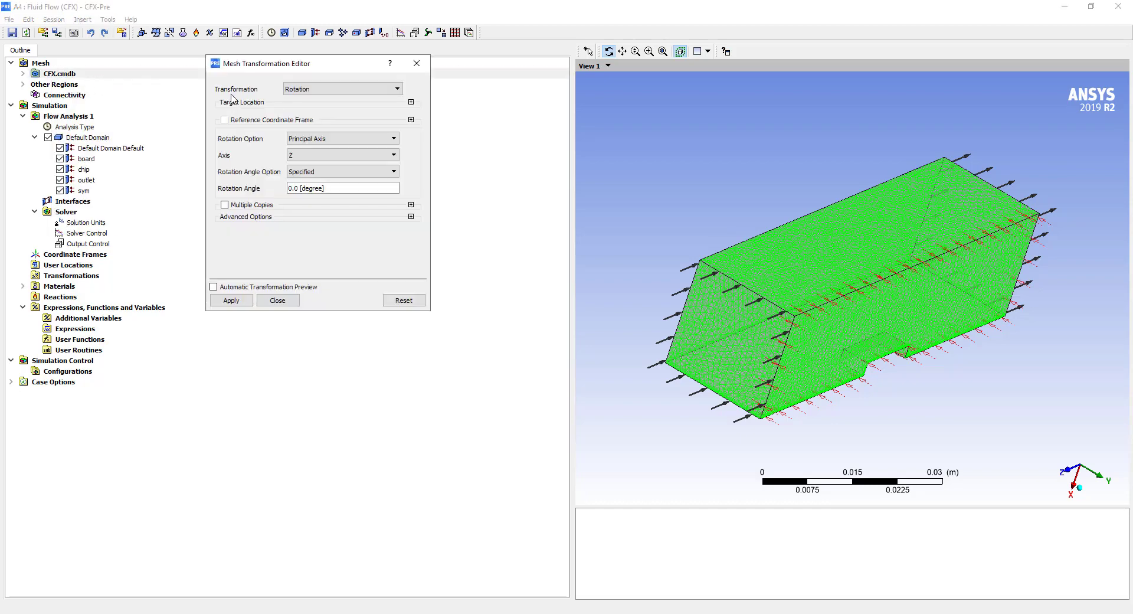
{"action": "left_click", "coordinate": [323, 89]}
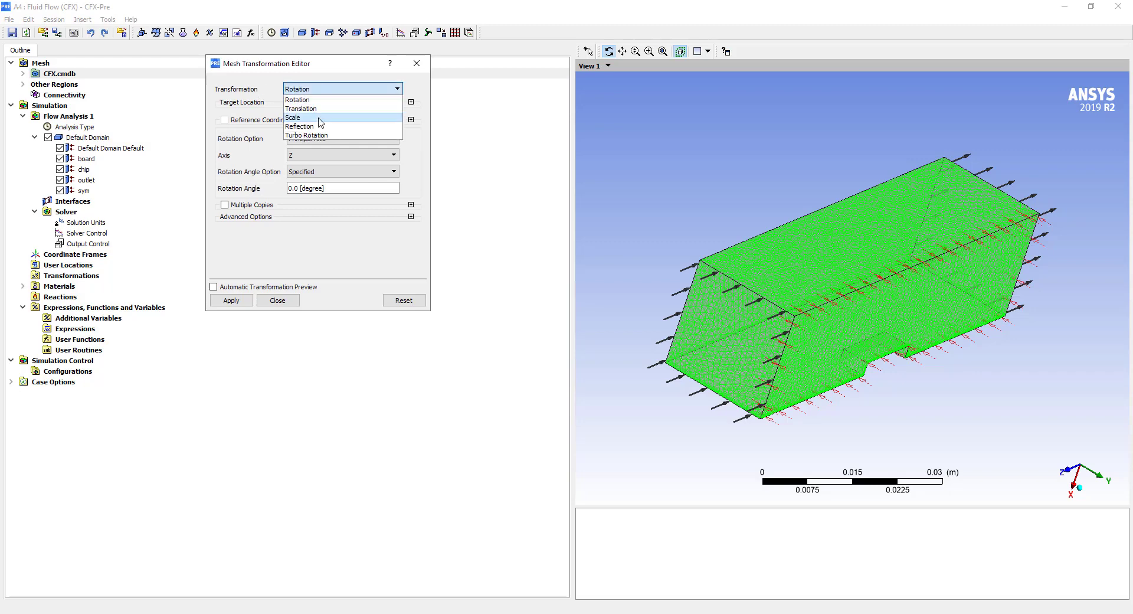
{"action": "left_click", "coordinate": [298, 126]}
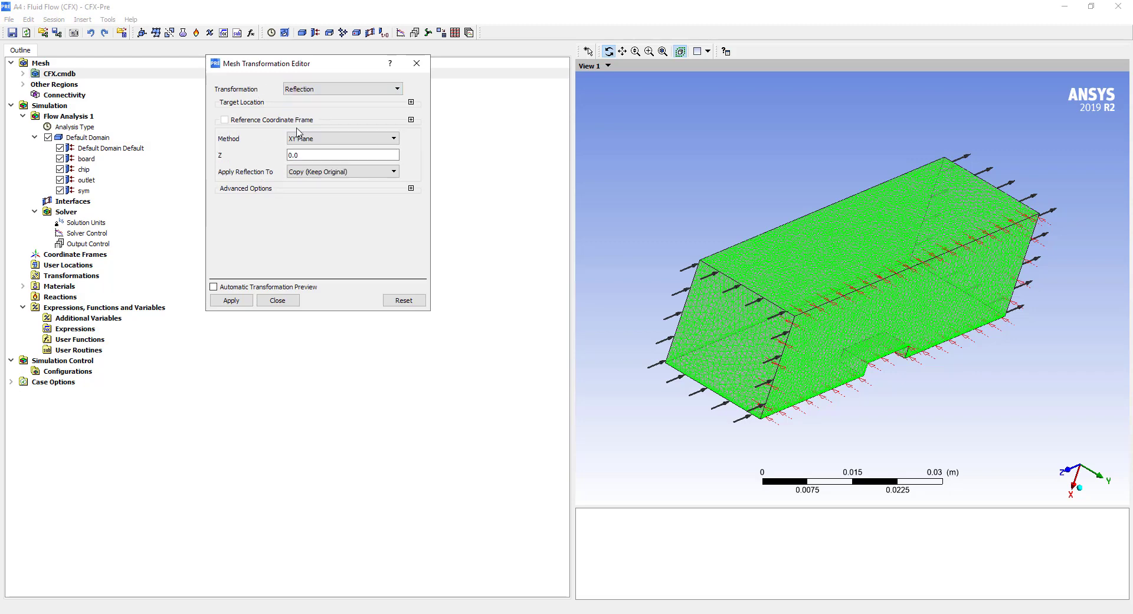
Set the reflection to use the XZ Plane and apply to Copy (Keep Original).
{"action": "left_click", "coordinate": [315, 138]}
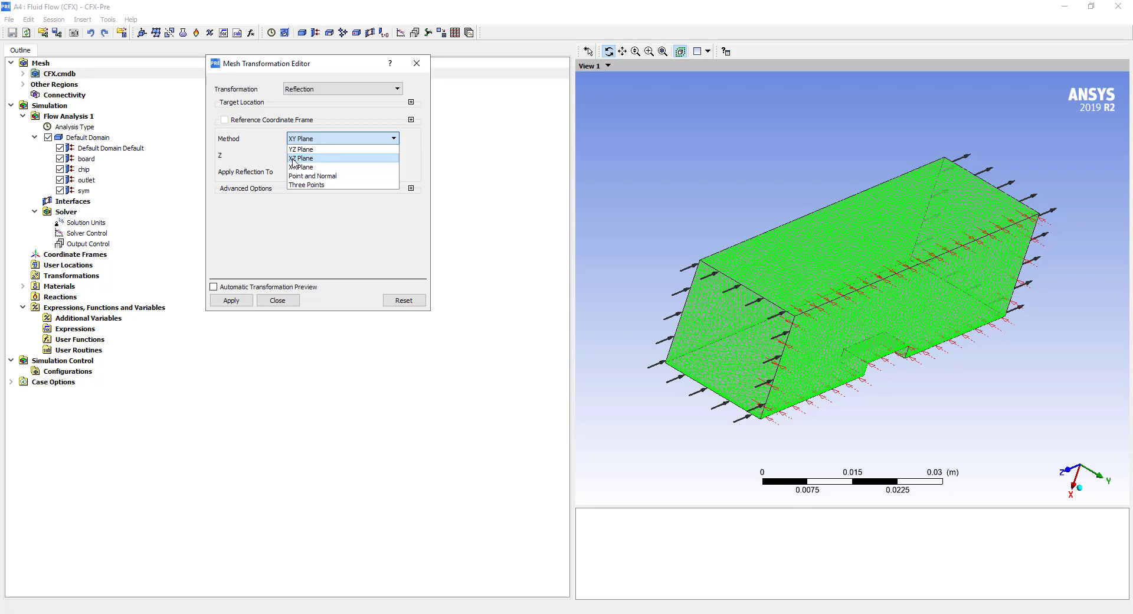
{"action": "left_click", "coordinate": [295, 158]}
{"action": "left_click", "coordinate": [328, 172]}
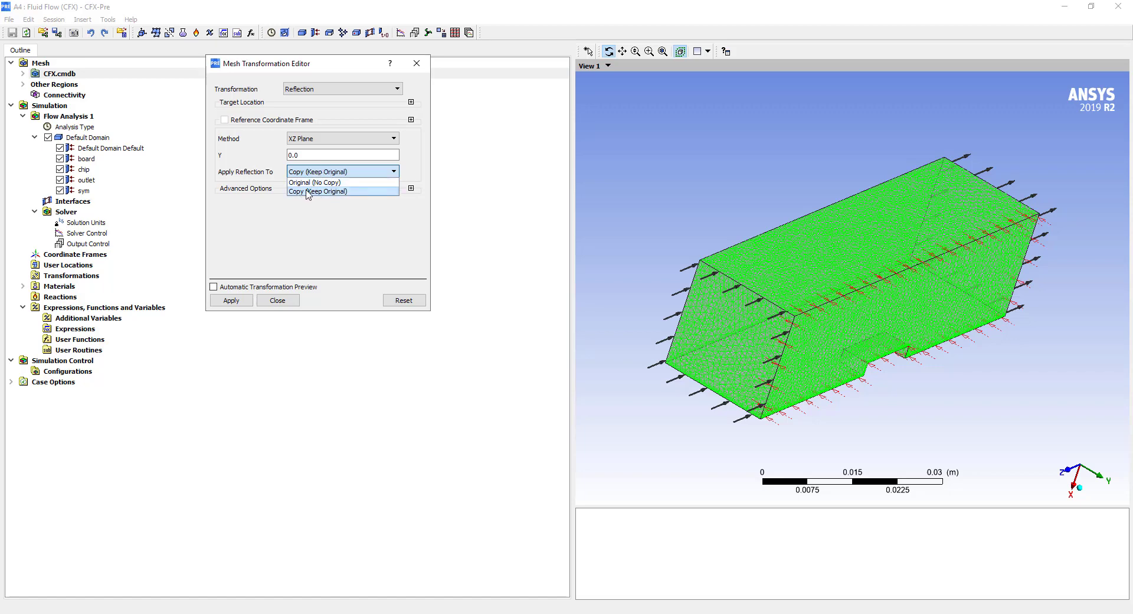
{"action": "left_click", "coordinate": [313, 191]}
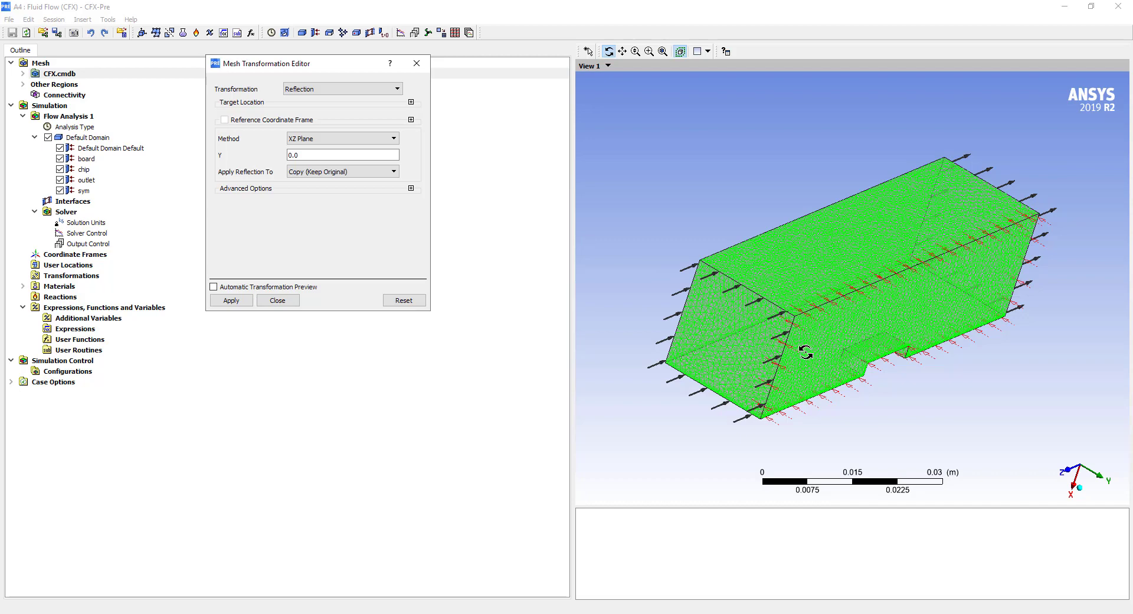
{"action": "left_click", "coordinate": [314, 177]}
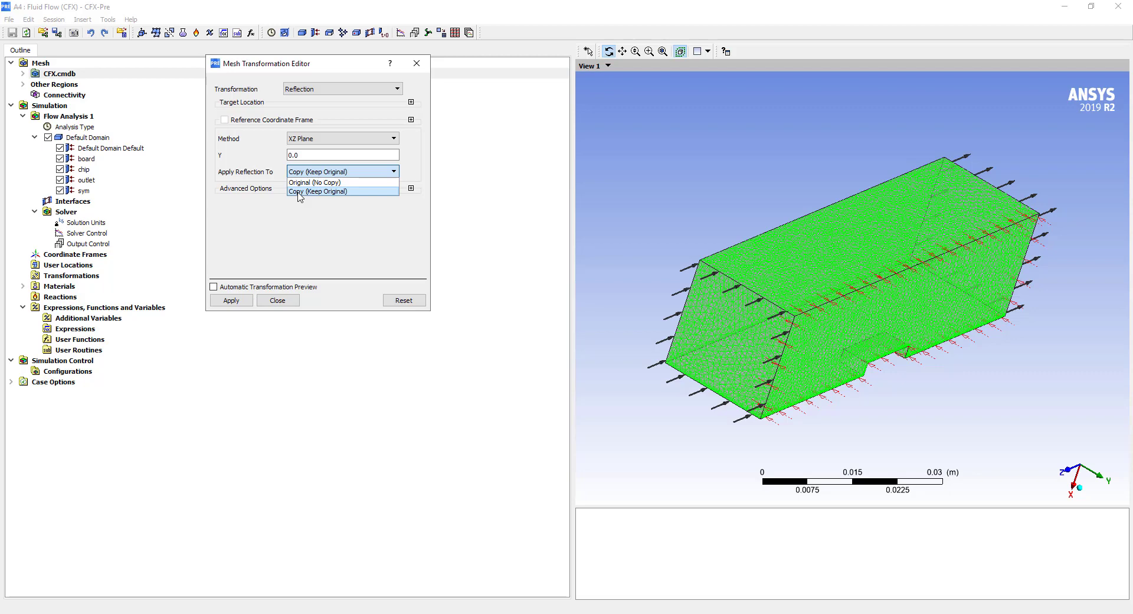
{"action": "left_click", "coordinate": [299, 192]}
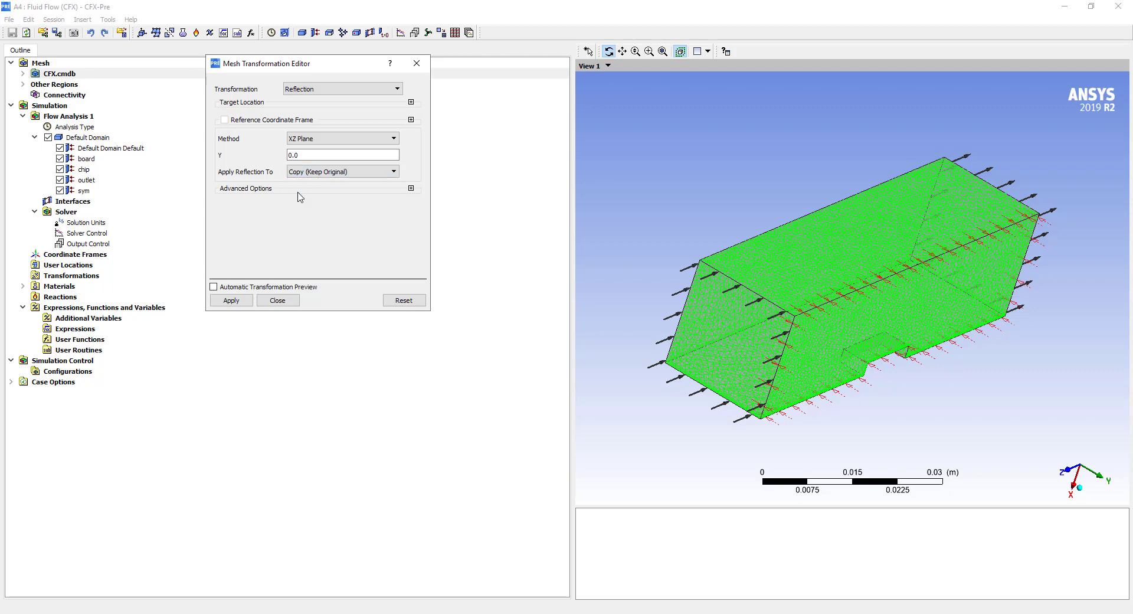
Preview the mesh reflection with its advanced options expanded, and apply it to the CFX.cmdb mesh.
{"action": "left_click", "coordinate": [411, 188]}
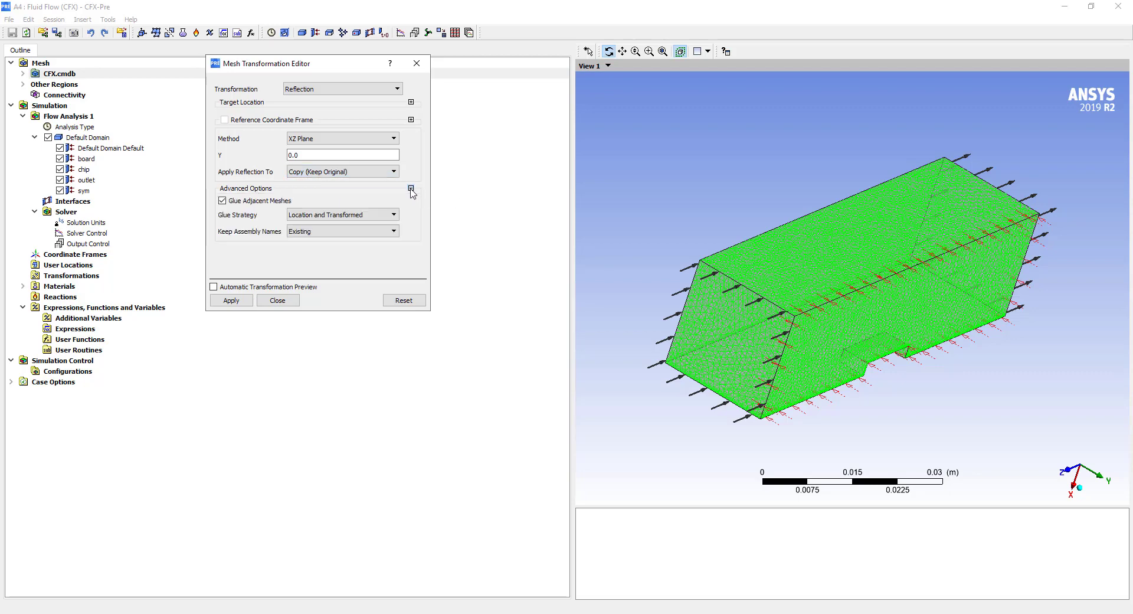
{"action": "left_click", "coordinate": [214, 287]}
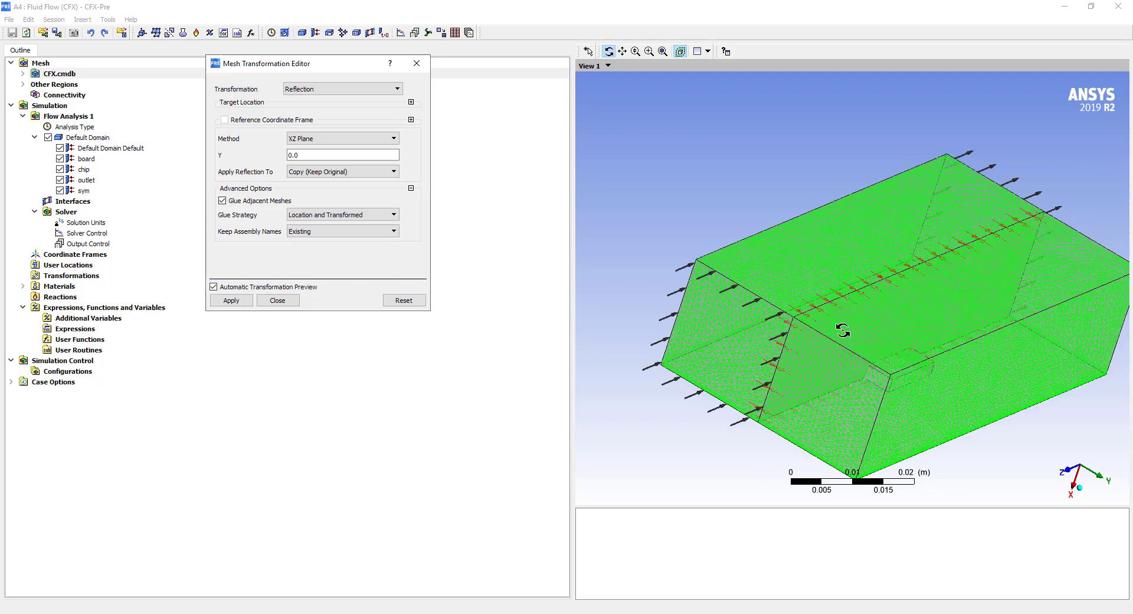
{"action": "left_click_drag", "start_coordinate": [843, 330], "coordinate": [836, 330]}
{"action": "left_click_drag", "start_coordinate": [847, 379], "coordinate": [778, 266]}
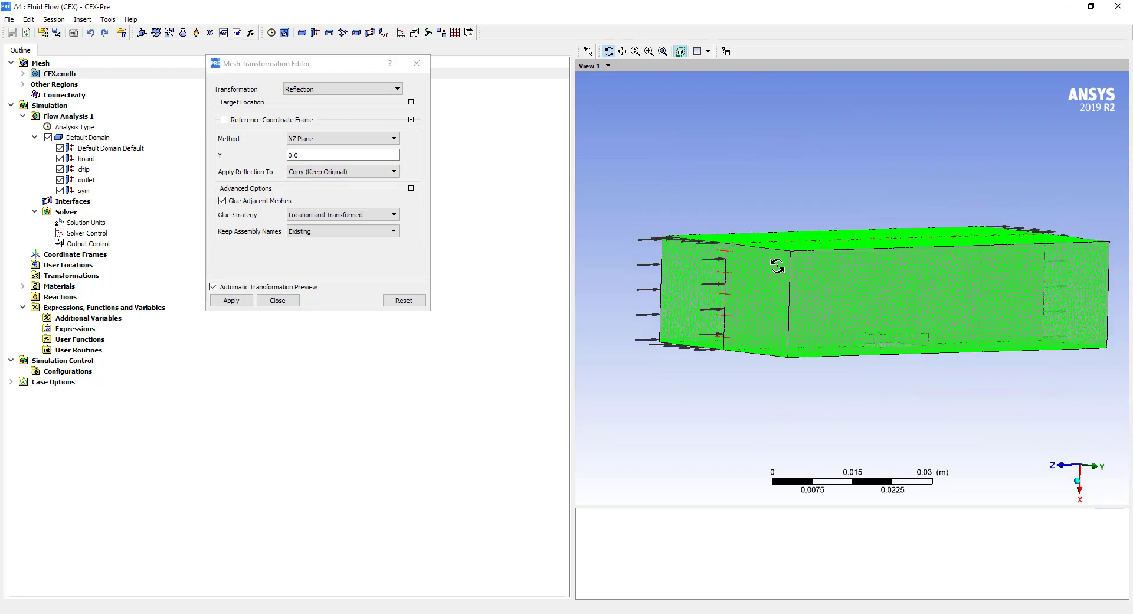
{"action": "left_click", "coordinate": [231, 301]}
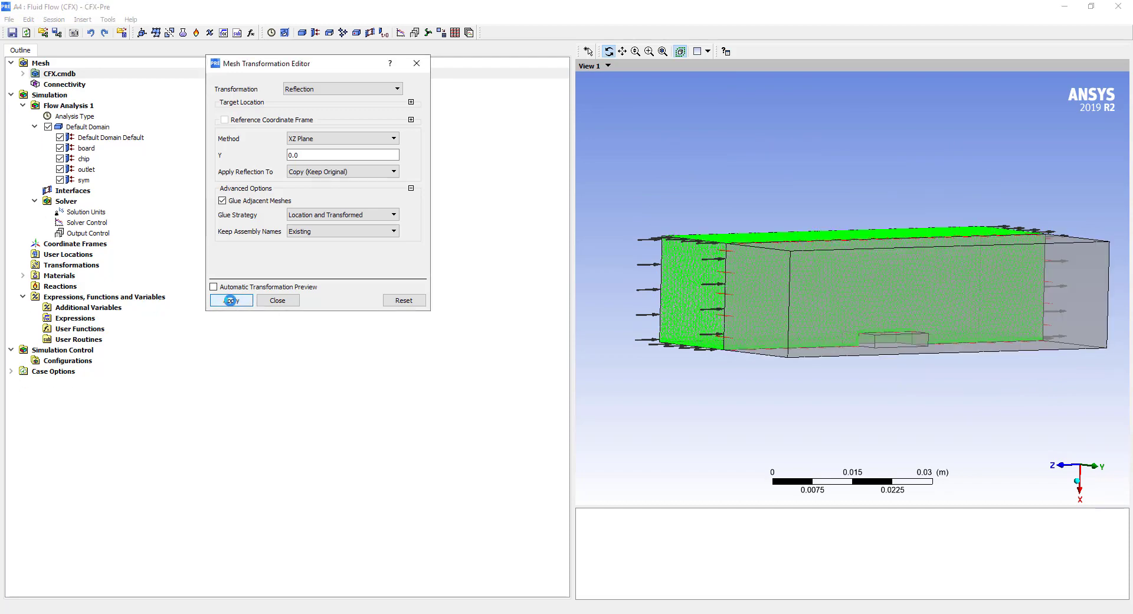
{"action": "left_click", "coordinate": [423, 68]}
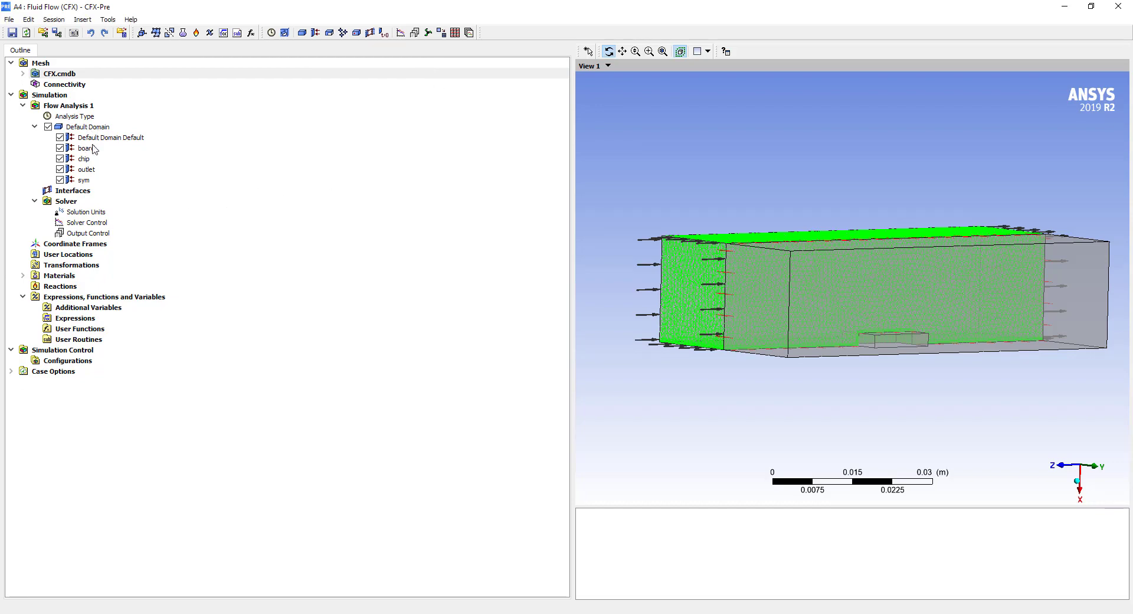
Examine which faces of the mirrored geometry the Default Domain and its default, board, chip and outlet boundaries cover.
{"action": "left_click", "coordinate": [88, 128]}
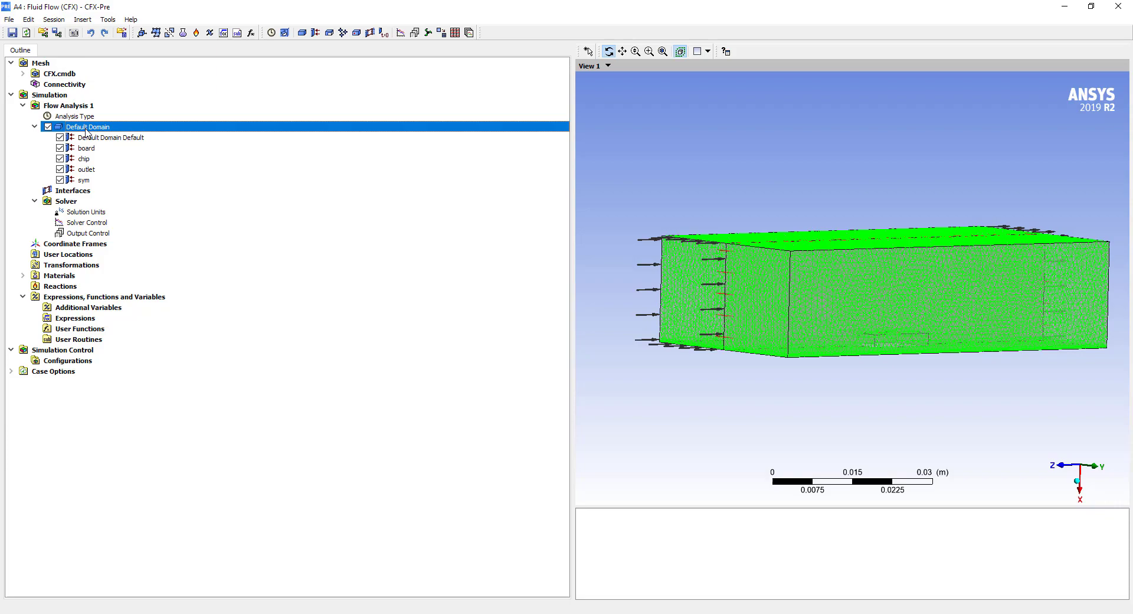
{"action": "mouse_move", "coordinate": [785, 286]}
{"action": "left_mouse_down"}
{"action": "mouse_move", "coordinate": [780, 319]}
{"action": "mouse_move", "coordinate": [777, 295]}
{"action": "left_mouse_up"}
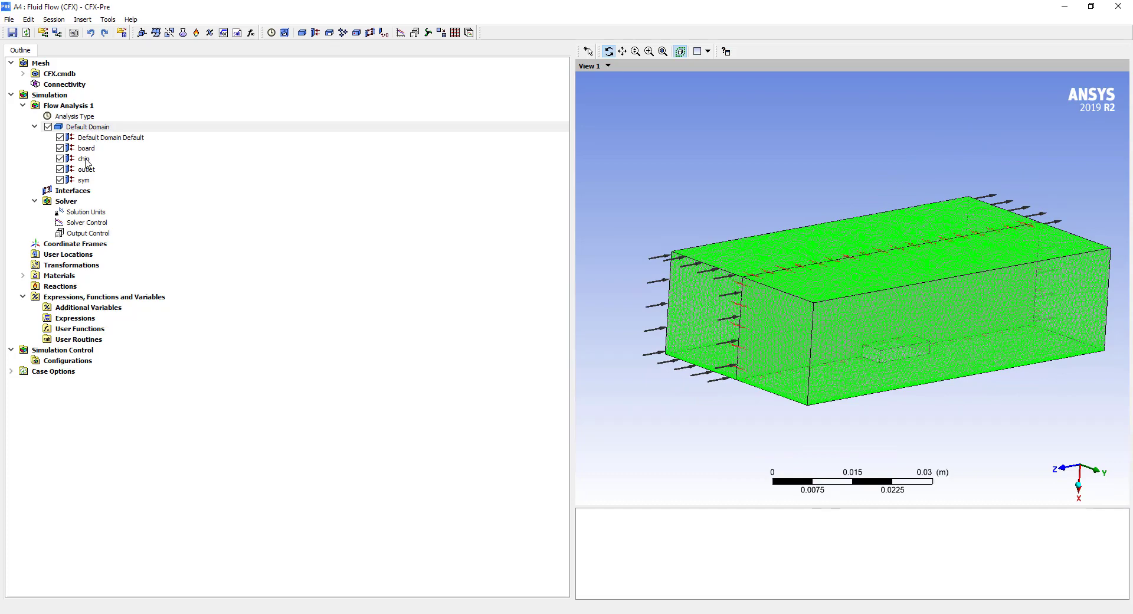
{"action": "left_click", "coordinate": [100, 140]}
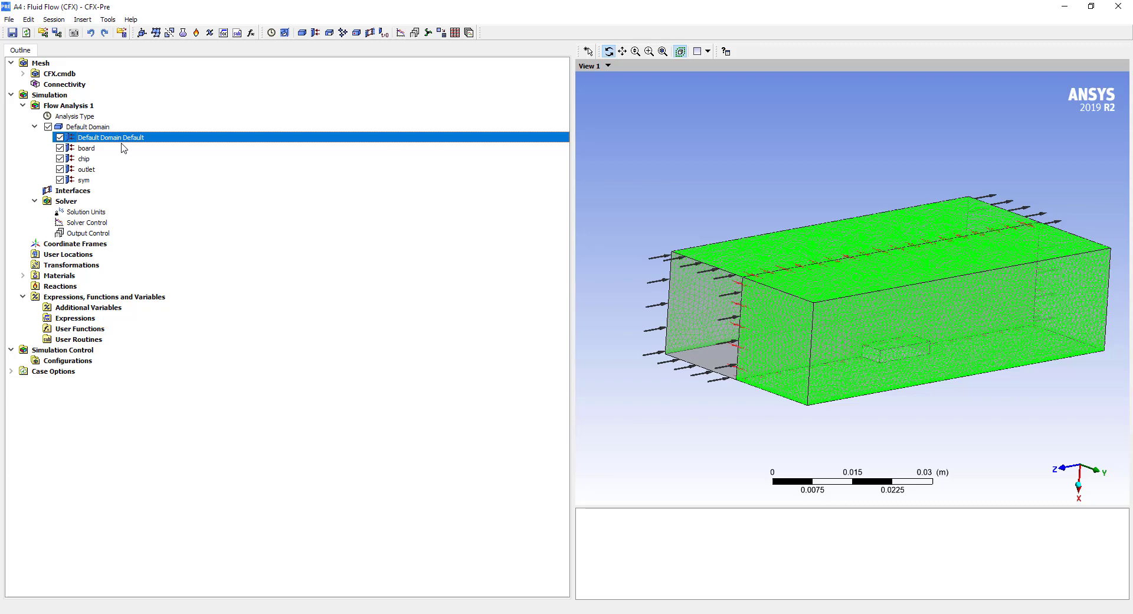
{"action": "left_click", "coordinate": [93, 149]}
{"action": "left_click", "coordinate": [84, 159]}
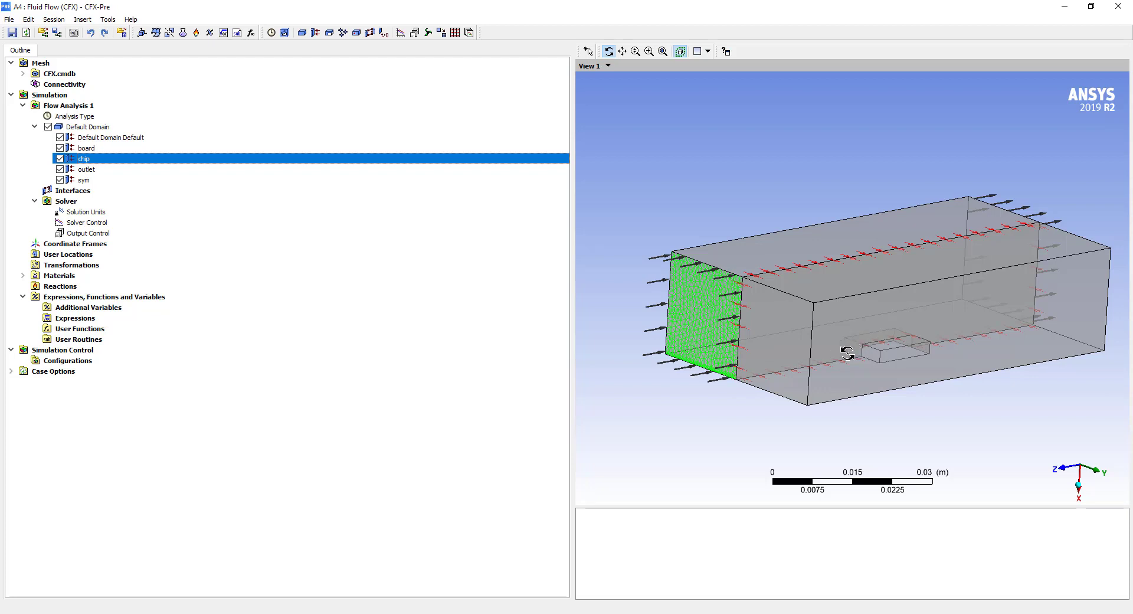
{"action": "left_click", "coordinate": [86, 170]}
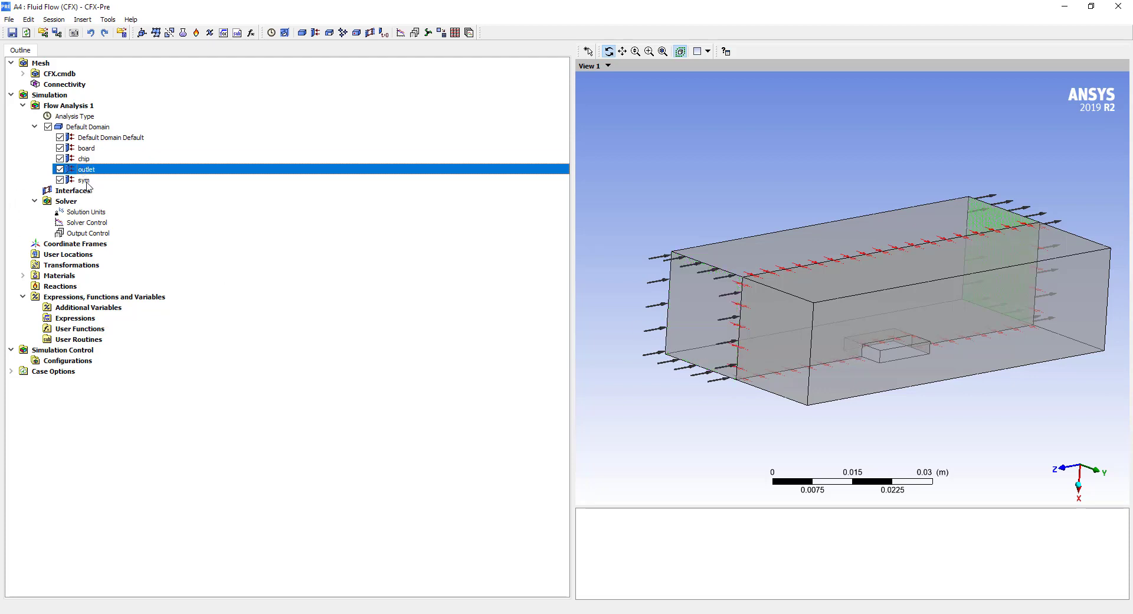
{"action": "left_click", "coordinate": [85, 149]}
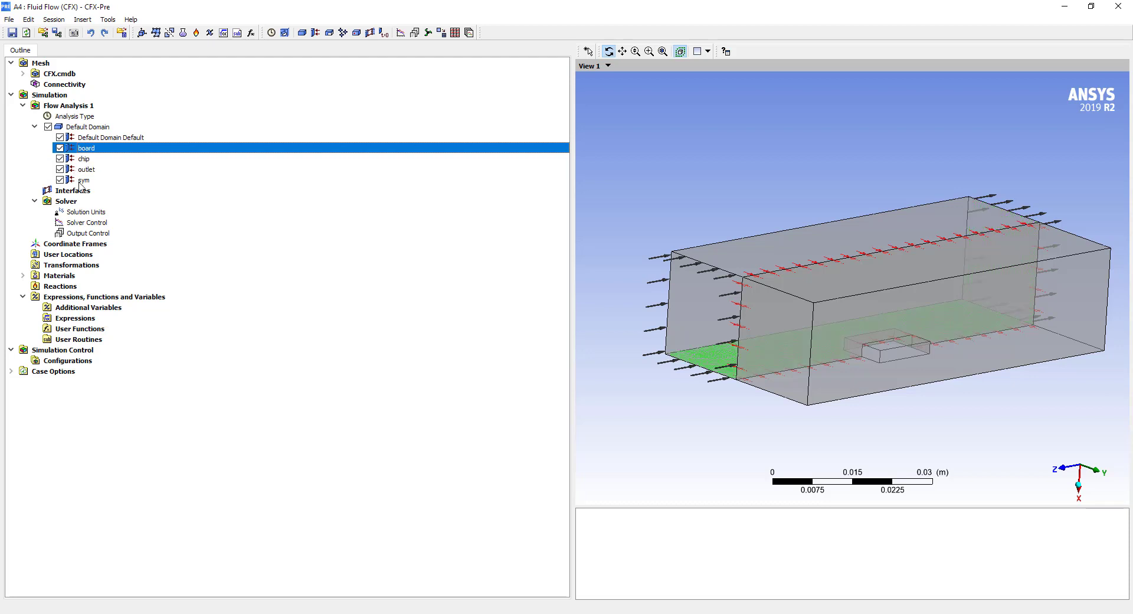
Set the board wall boundary's location to both board and board 2, covering the floor of both halves.
{"action": "double_click", "coordinate": [91, 151]}
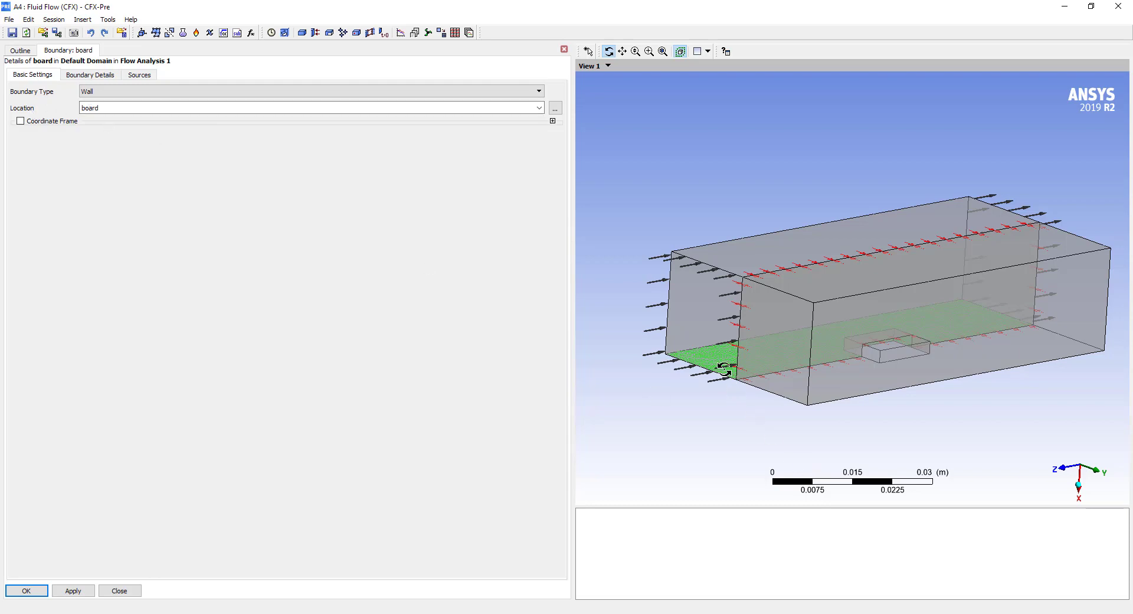
{"action": "left_click_drag", "start_coordinate": [716, 362], "coordinate": [747, 372]}
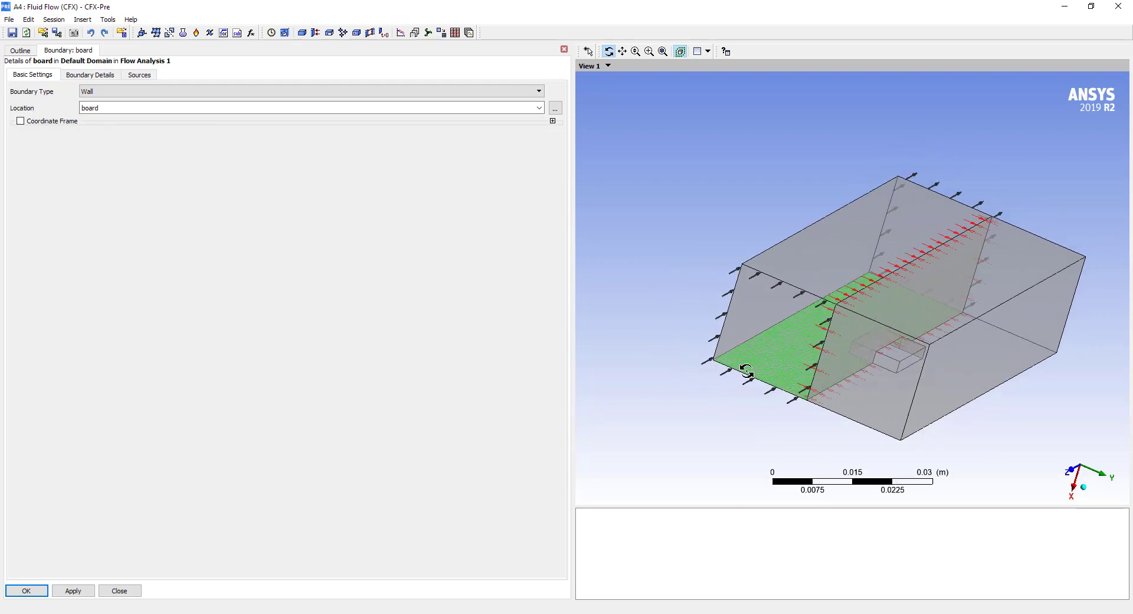
{"action": "left_click", "coordinate": [555, 108]}
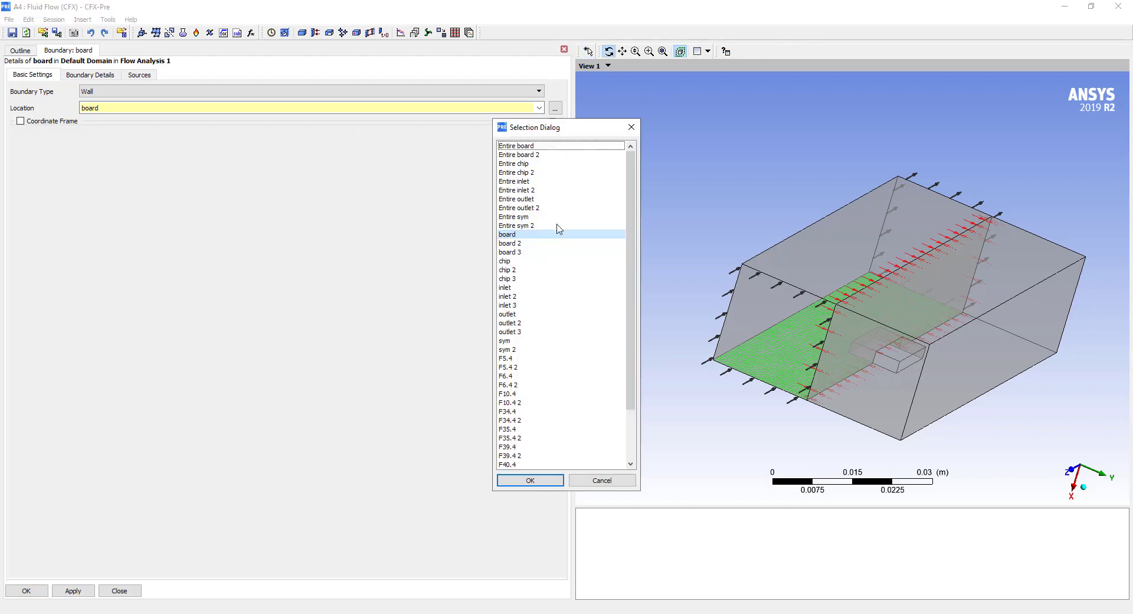
{"action": "left_click", "coordinate": [508, 243]}
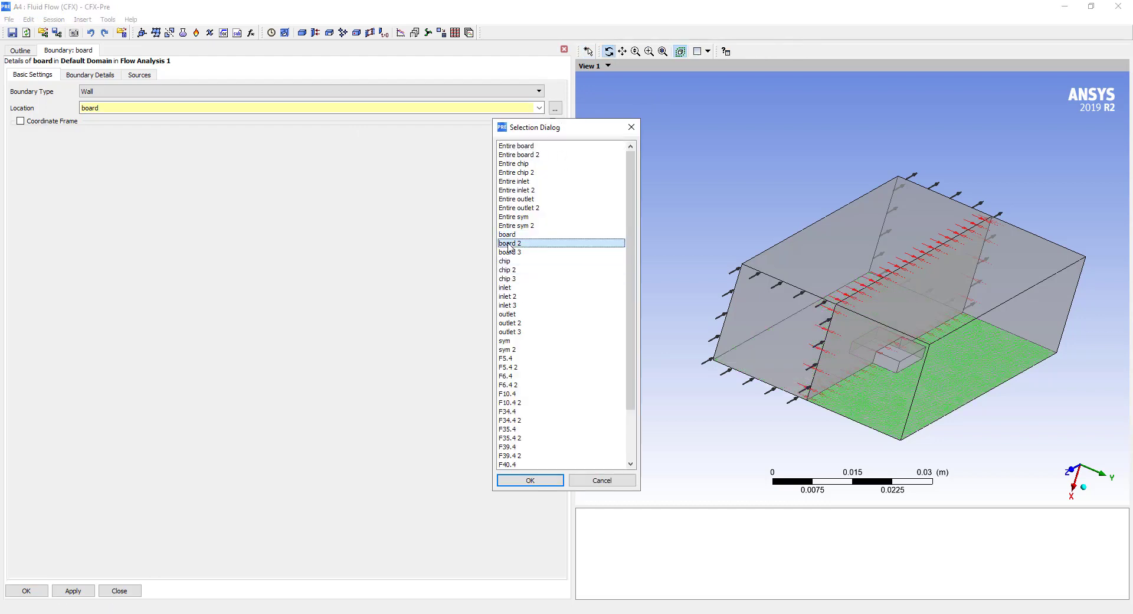
{"action": "left_click", "coordinate": [505, 235], "text": "ctrl"}
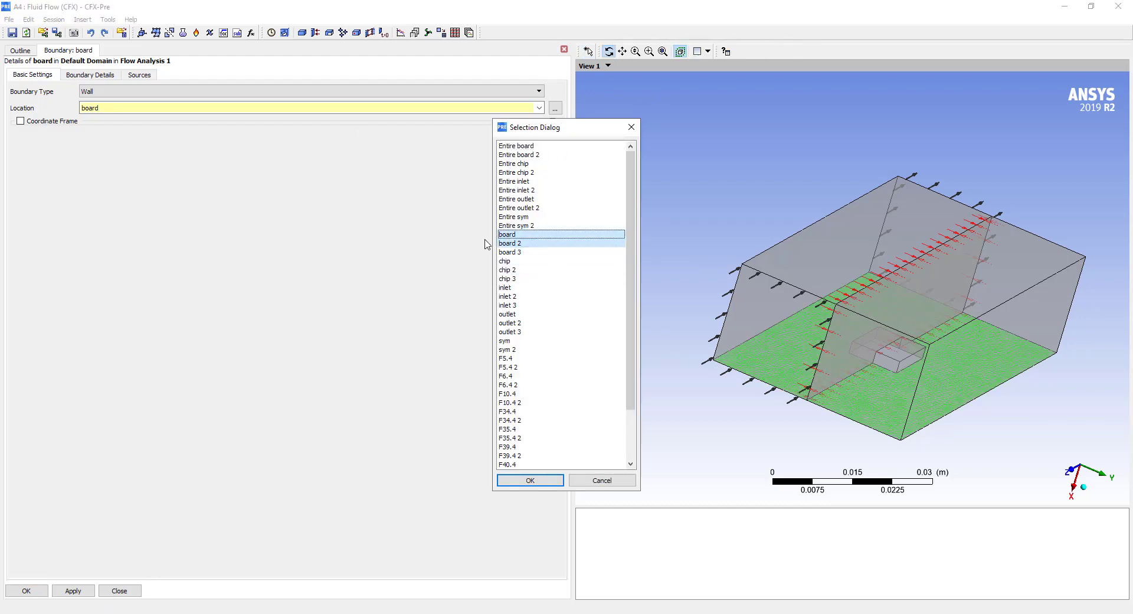
{"action": "left_click", "coordinate": [527, 481]}
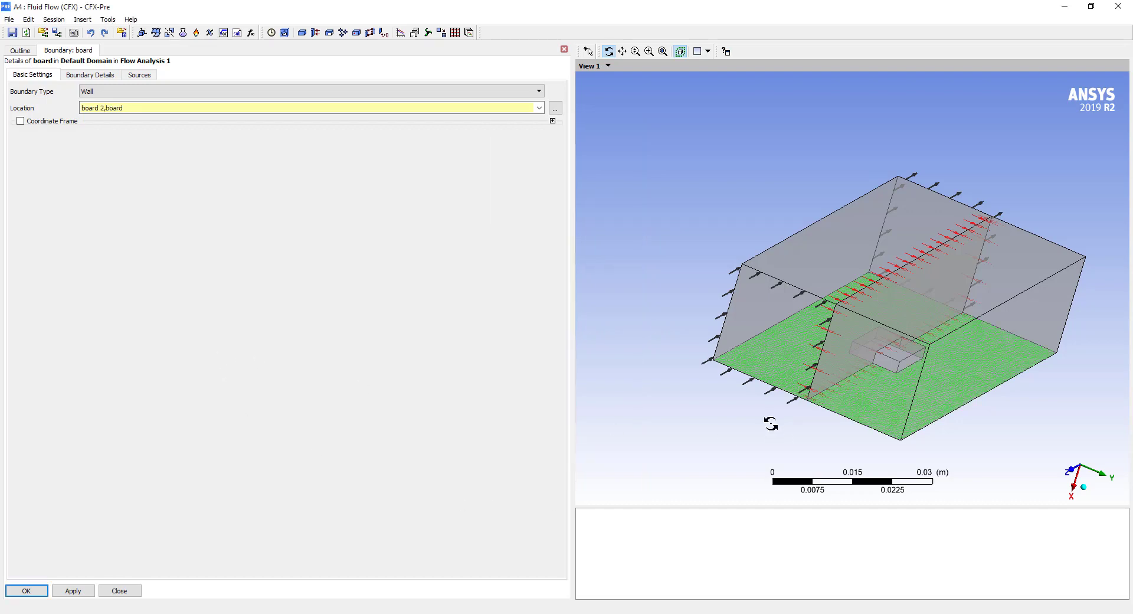
{"action": "left_click_drag", "start_coordinate": [759, 378], "coordinate": [688, 319]}
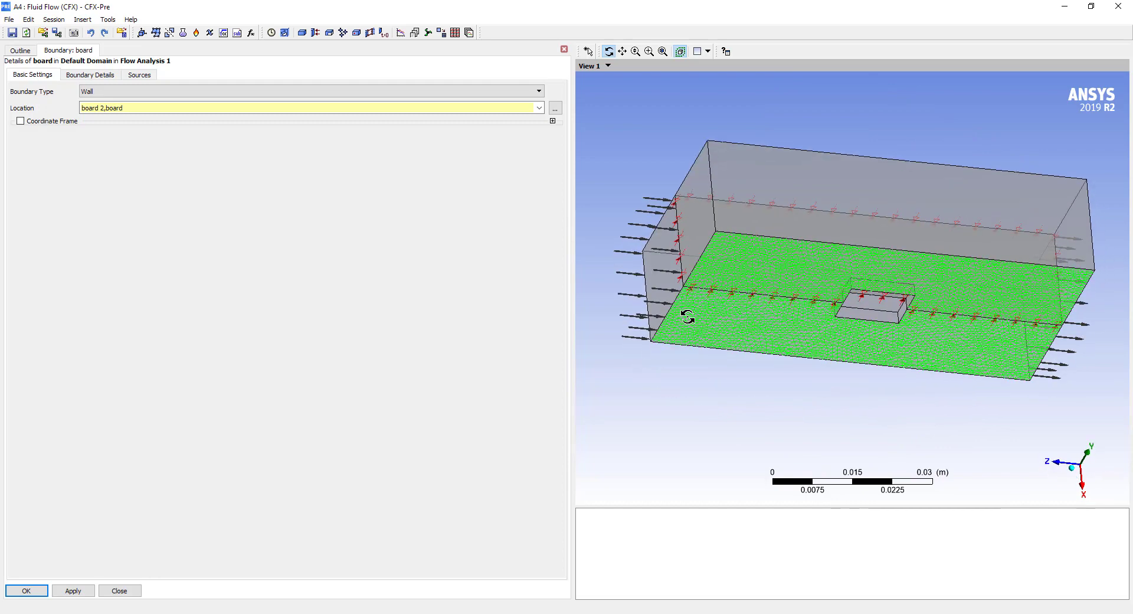
{"action": "left_click", "coordinate": [36, 590]}
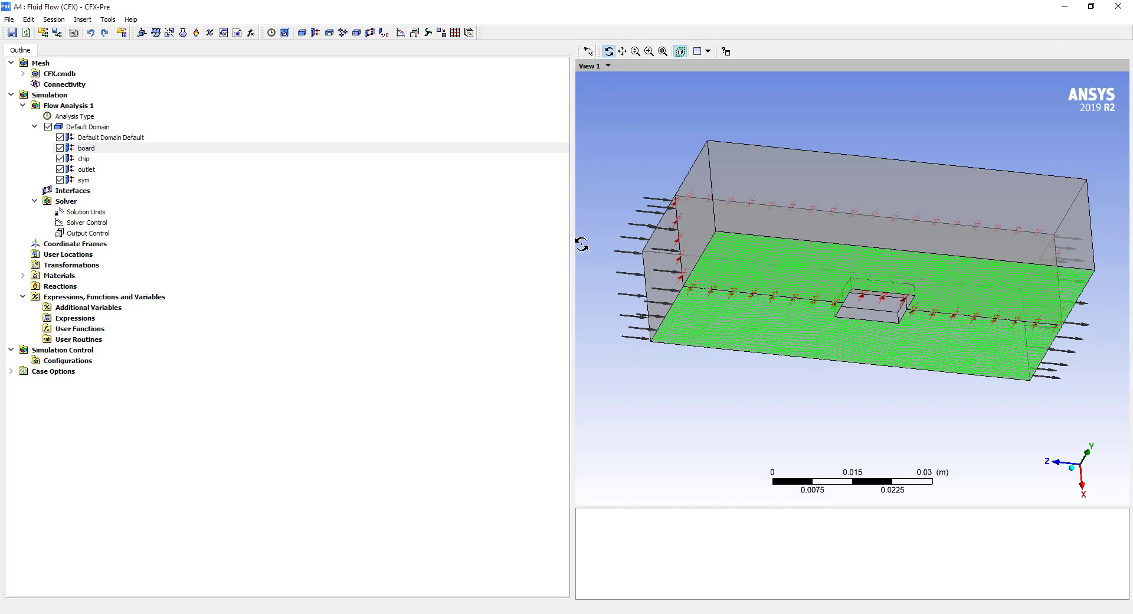
Delete the sym symmetry boundary on the plane between the two halves of the Default Domain.
{"action": "left_click", "coordinate": [85, 180]}
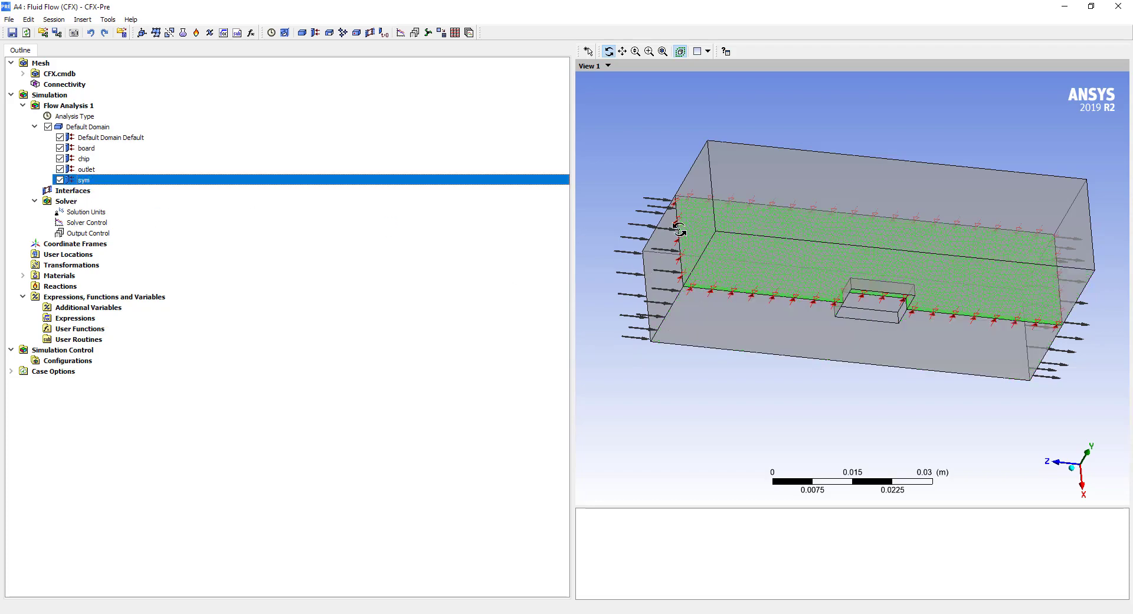
{"action": "left_click_drag", "start_coordinate": [679, 229], "coordinate": [696, 302]}
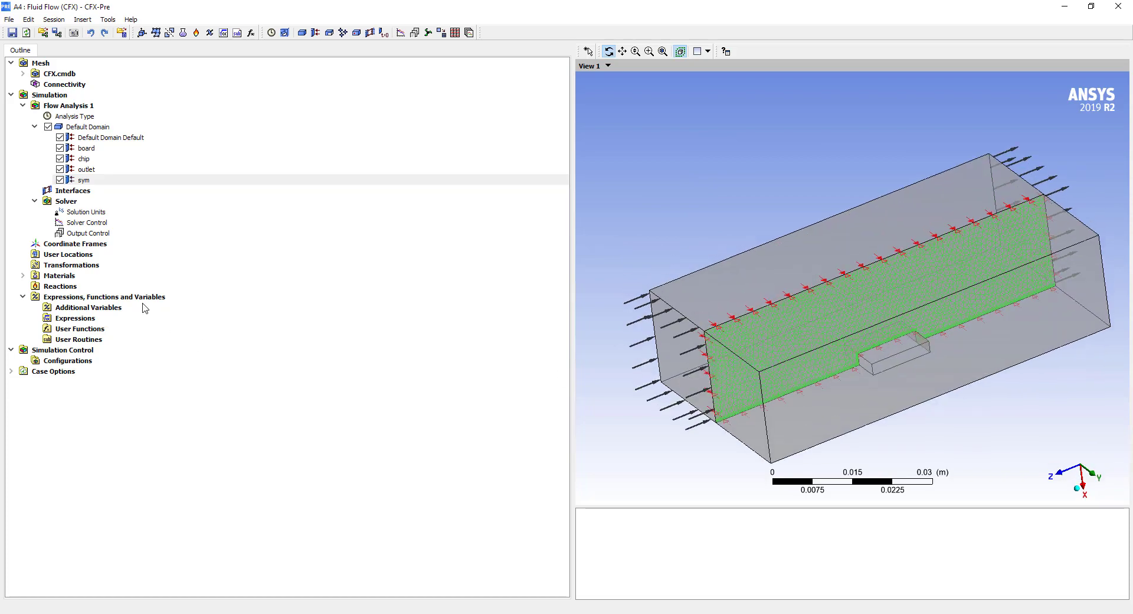
{"action": "left_click", "coordinate": [84, 181]}
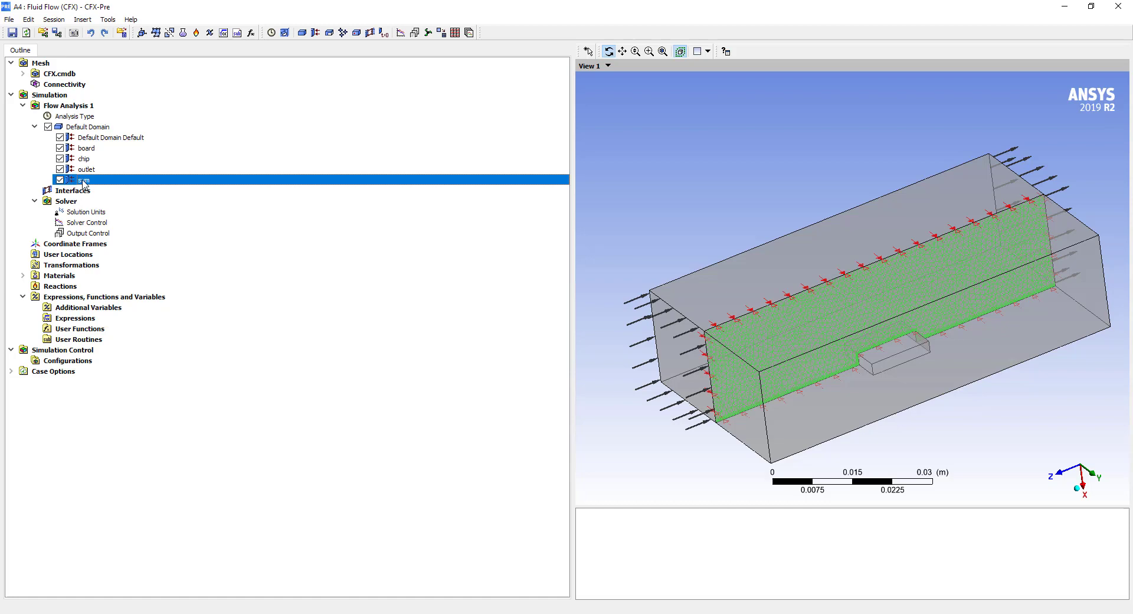
{"action": "right_click", "coordinate": [83, 183]}
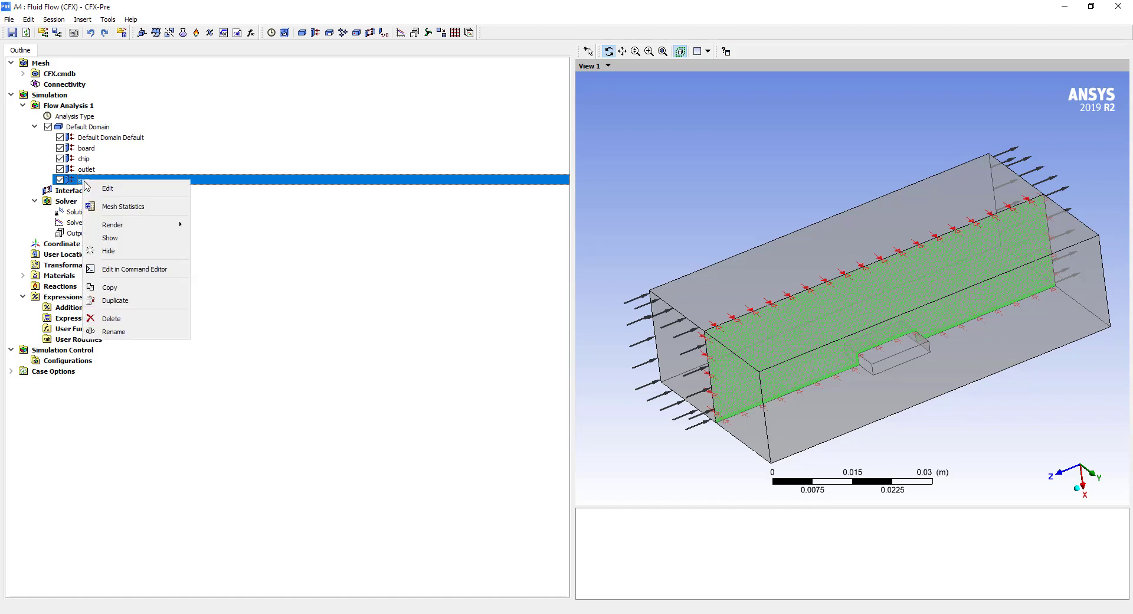
{"action": "left_click", "coordinate": [128, 320]}
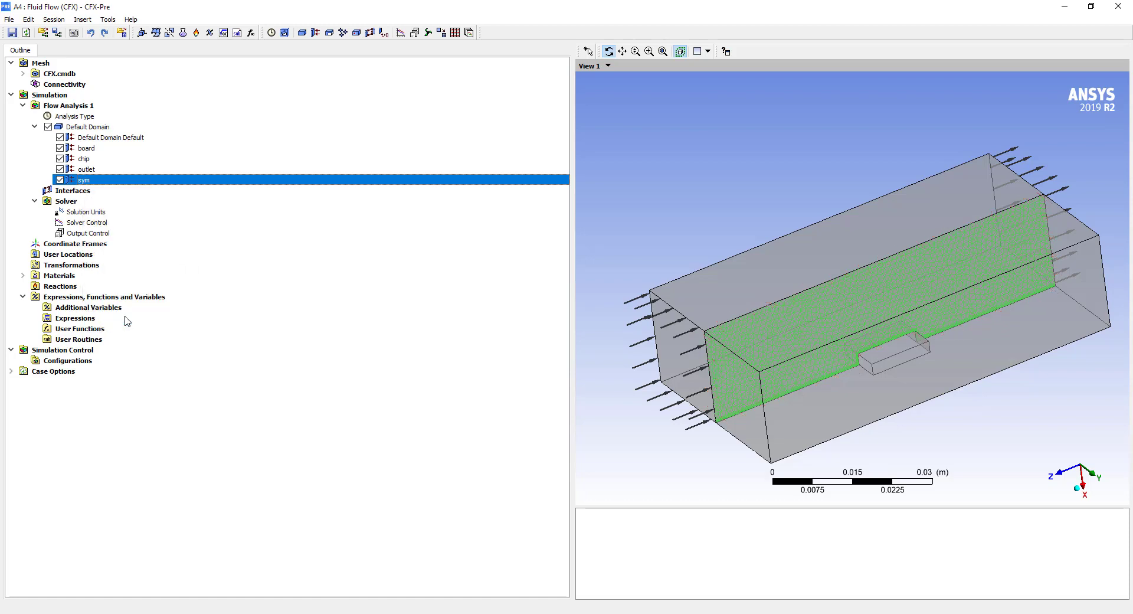
Examine from several sides which faces of the full geometry the Default Domain Default boundary covers.
{"action": "left_click", "coordinate": [107, 139]}
{"action": "left_click_drag", "start_coordinate": [786, 422], "coordinate": [823, 309]}
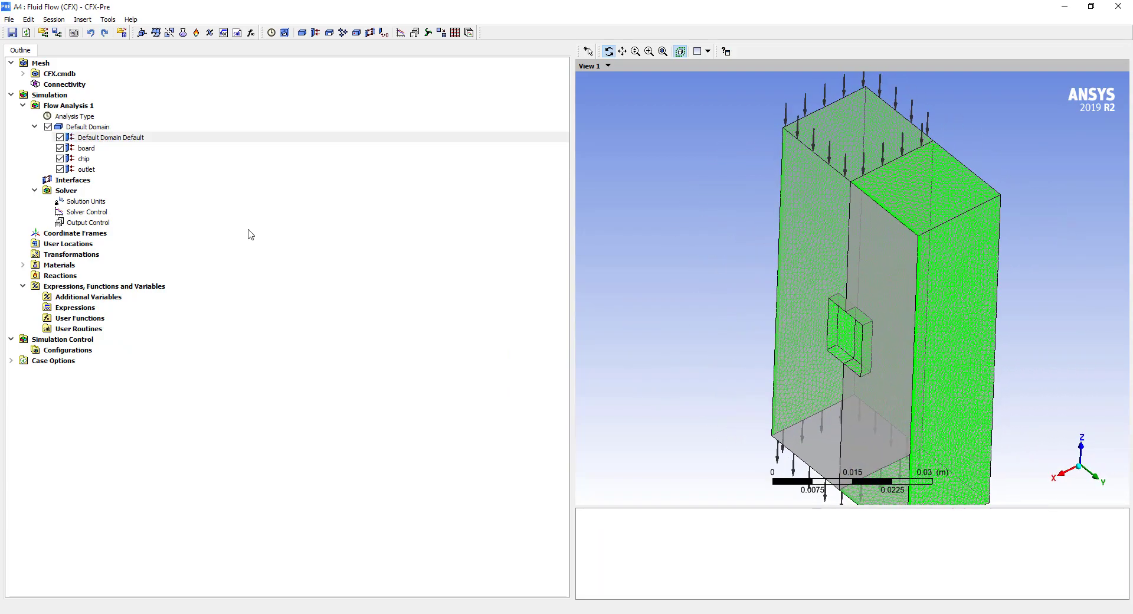
{"action": "left_click", "coordinate": [85, 181]}
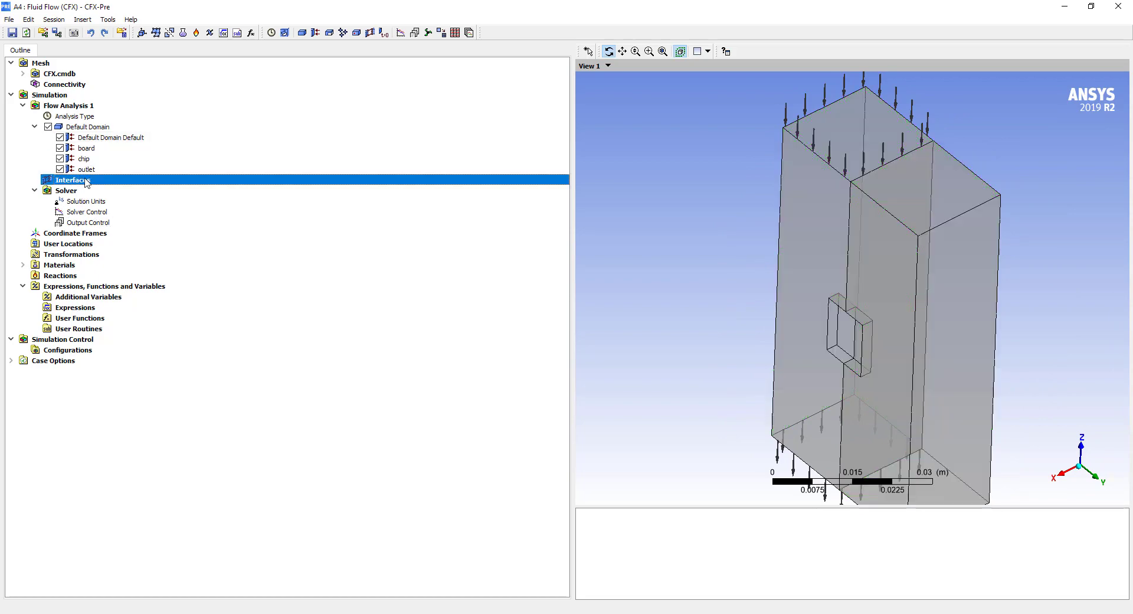
{"action": "left_click", "coordinate": [93, 138]}
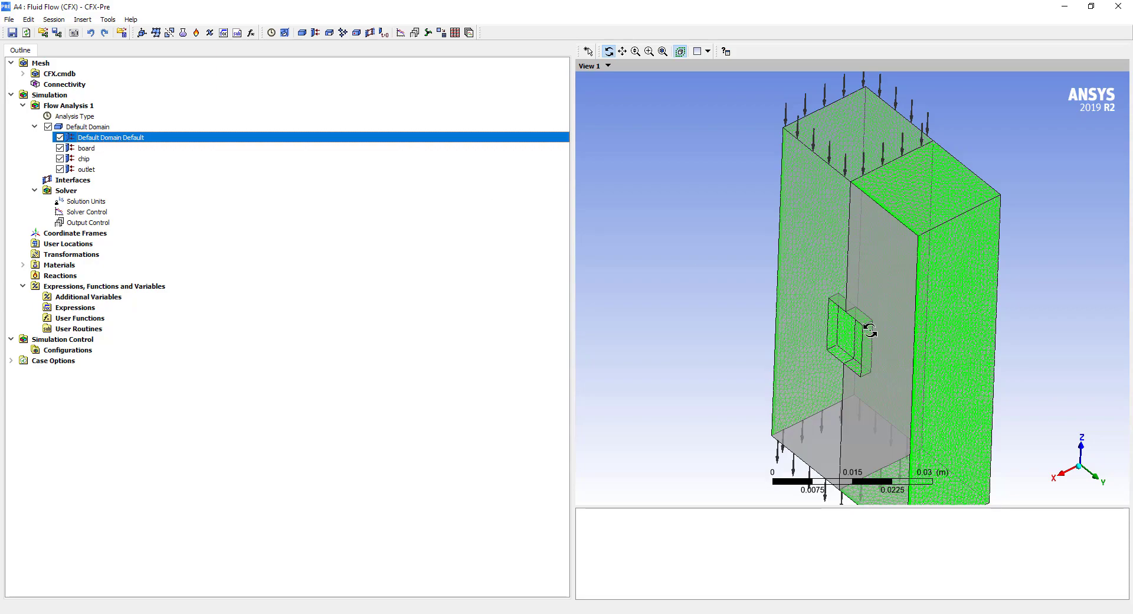
{"action": "left_click_drag", "start_coordinate": [854, 243], "coordinate": [949, 323]}
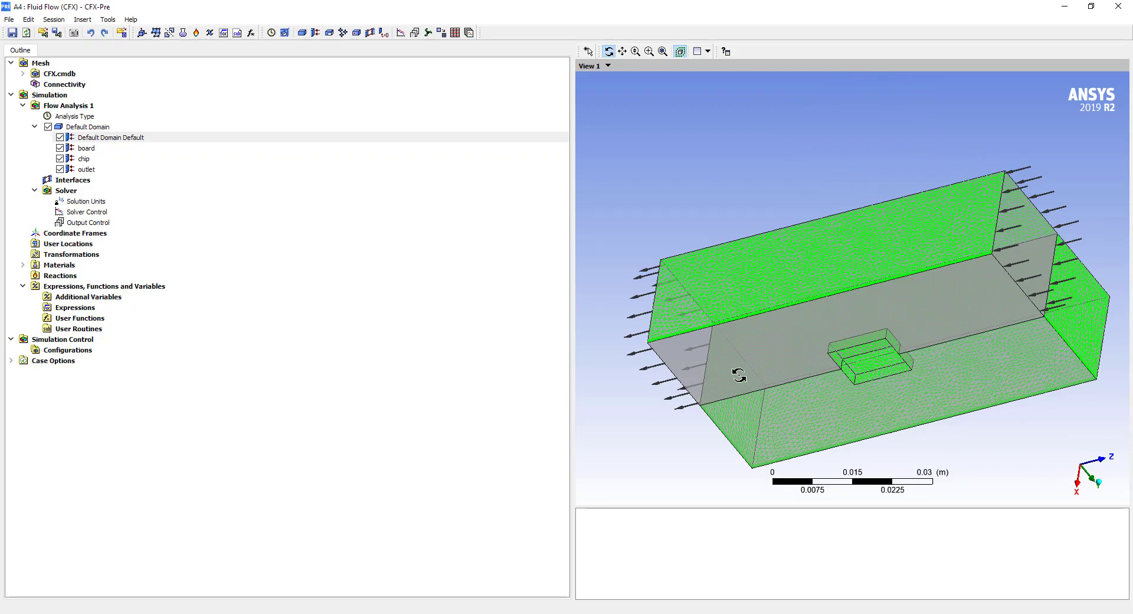
{"action": "left_click_drag", "start_coordinate": [738, 371], "coordinate": [797, 349]}
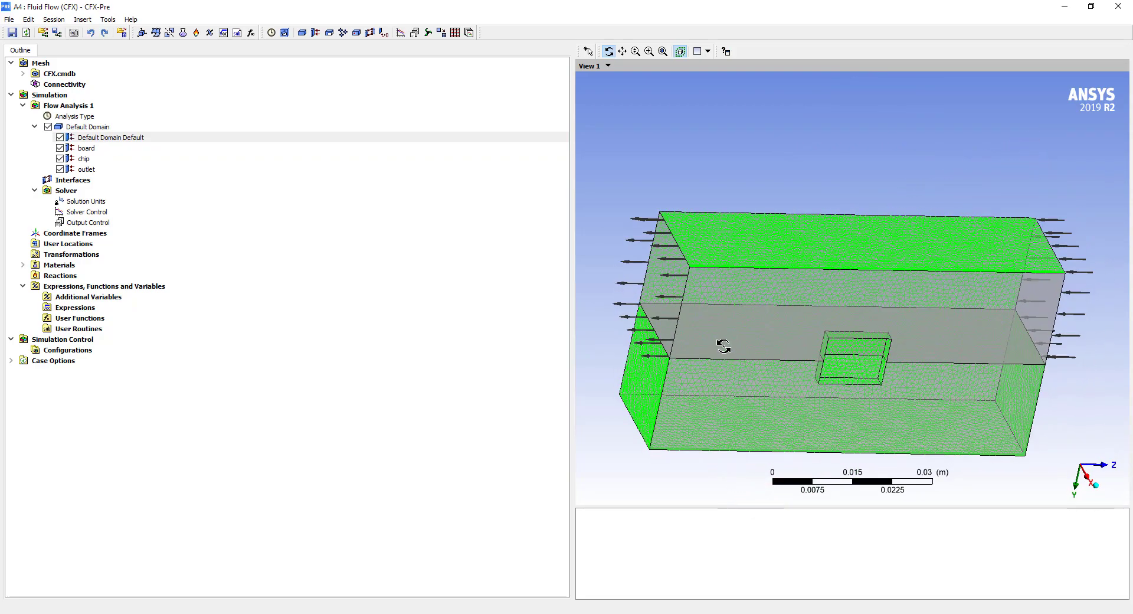
{"action": "left_click_drag", "start_coordinate": [715, 346], "coordinate": [807, 361]}
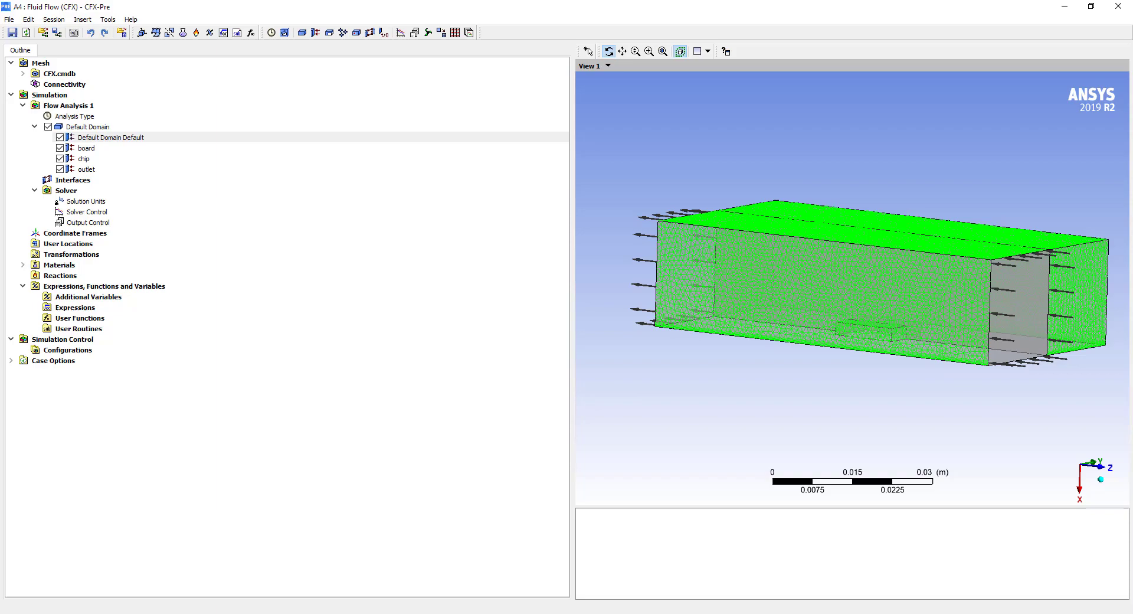